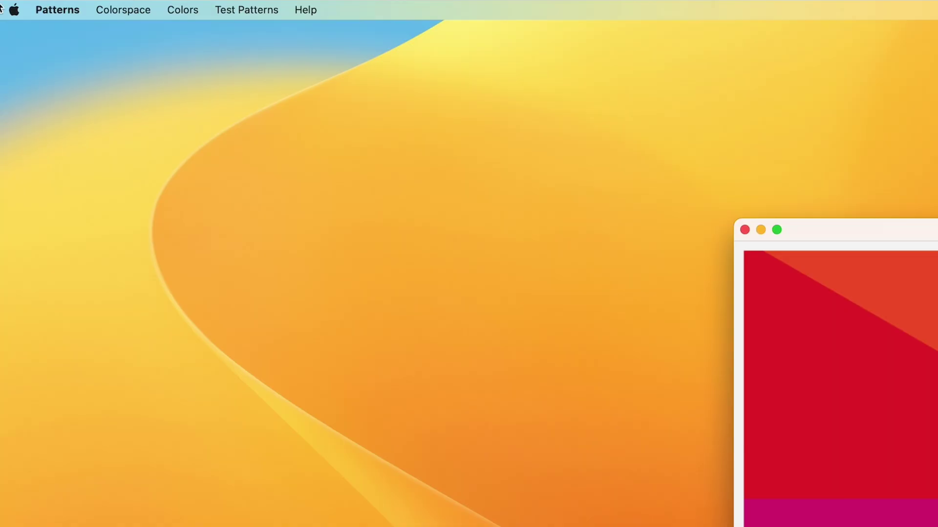
Show the computer's IP address, then open Preferences to see the Wi-Fi IP Addresses list.
left_click(76, 4)
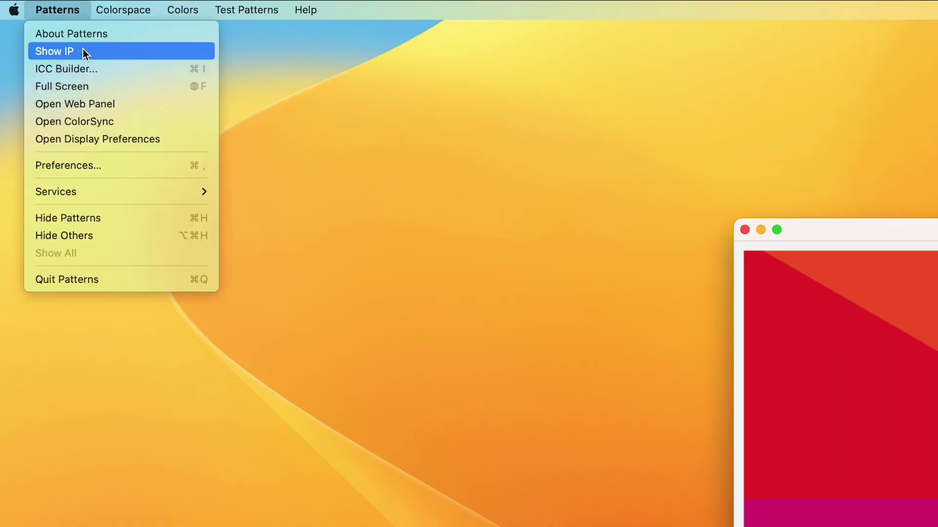
left_click(83, 50)
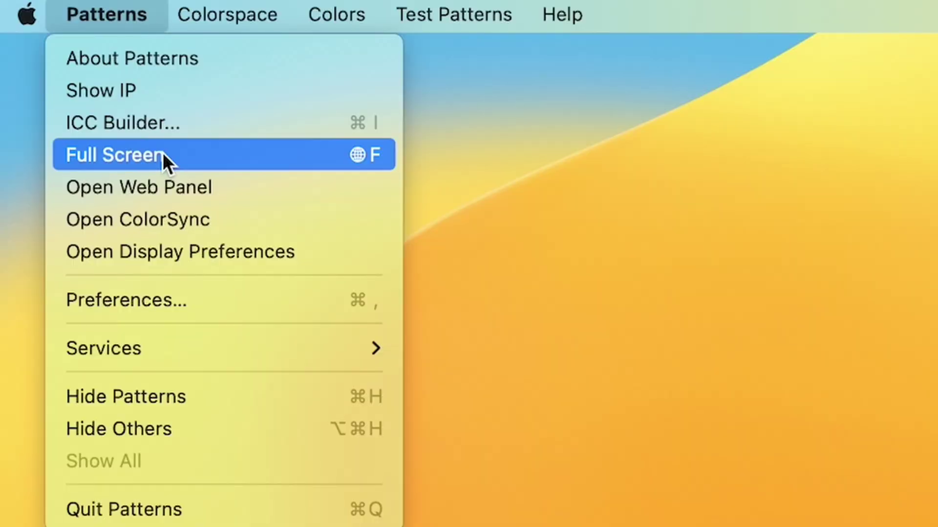
left_click(148, 309)
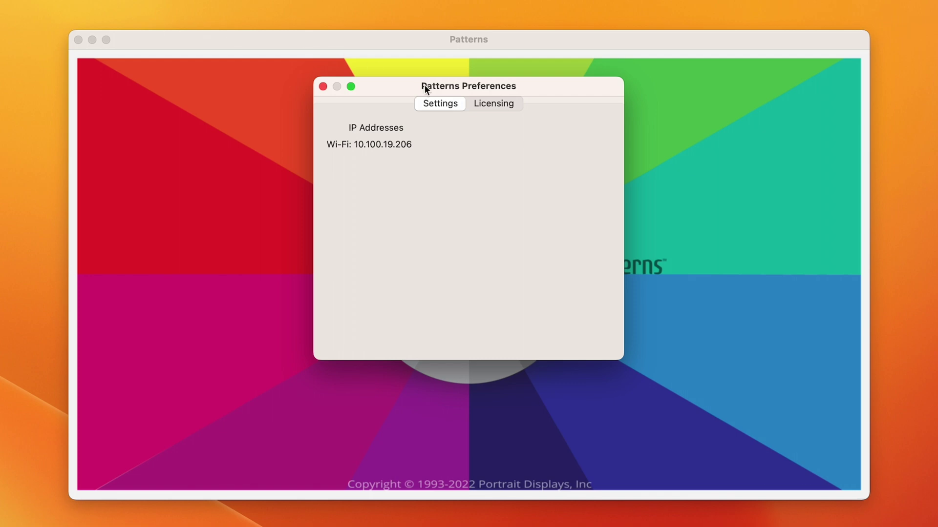
View the licensing information on the Licensing tab of Preferences.
left_click(486, 104)
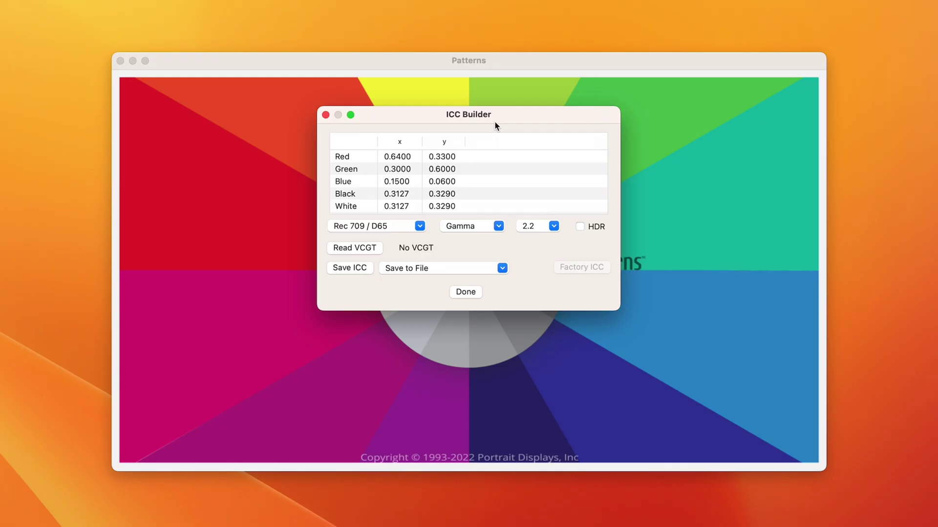
Set the ICC Builder colour space to P3 / D65 and save the profile to the Pro Display XDR.
left_click(418, 226)
left_click(389, 252)
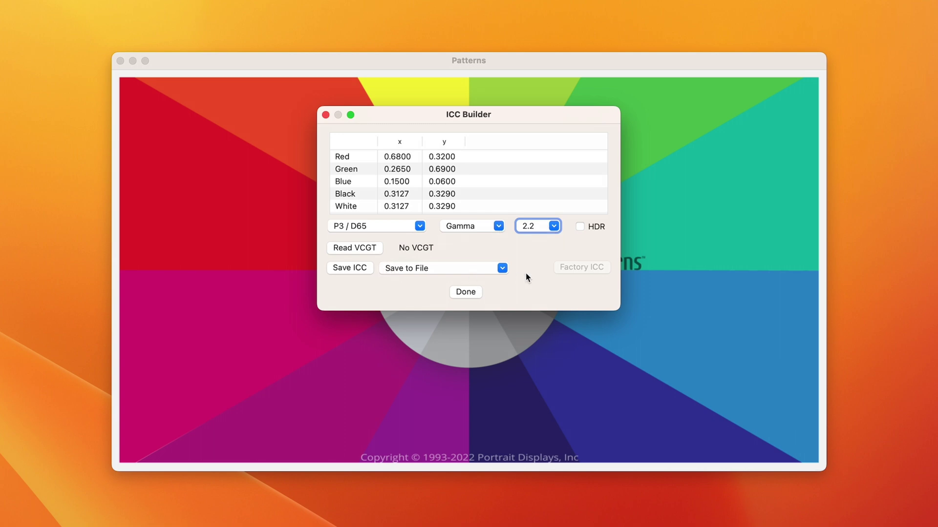
left_click(502, 274)
left_click(491, 296)
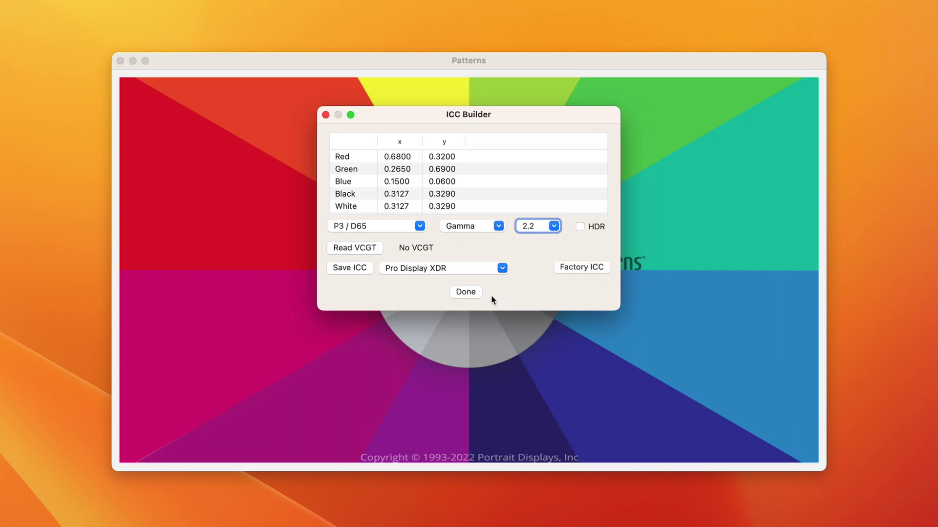
left_click(369, 271)
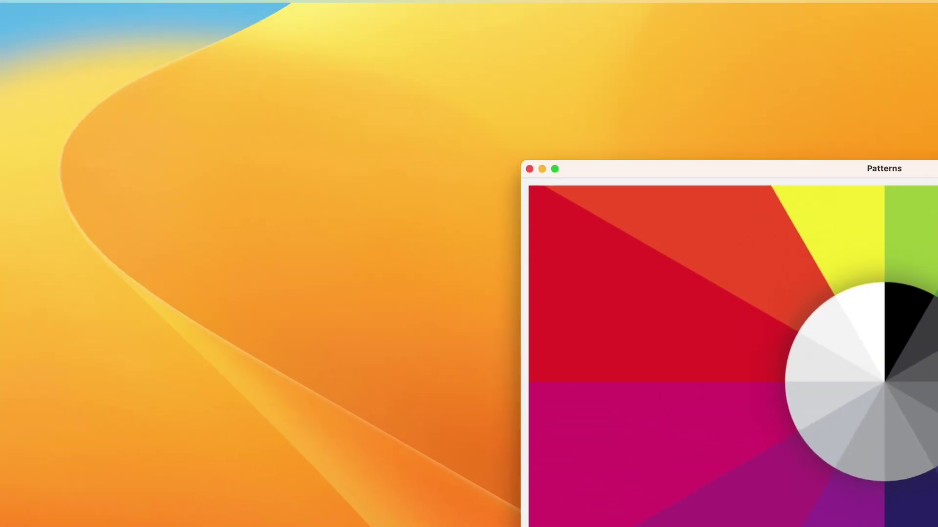
Launch ColorSync Utility, open the display's current profile and show its 'ndin' phosphor values.
left_click(59, 14)
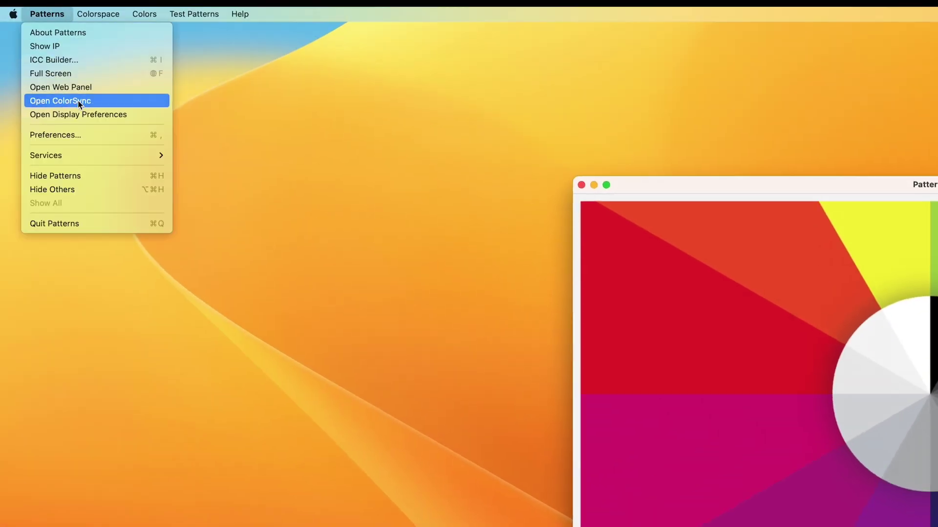
left_click(78, 100)
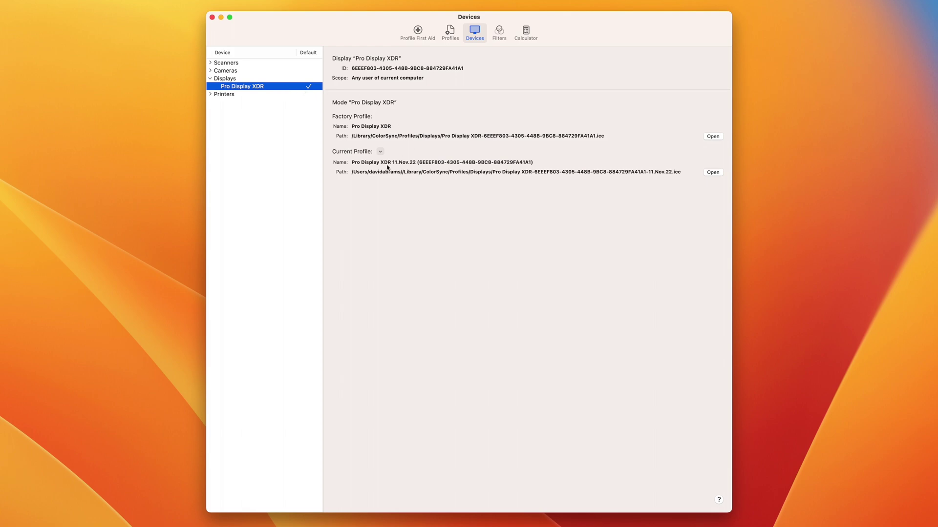
left_click(713, 172)
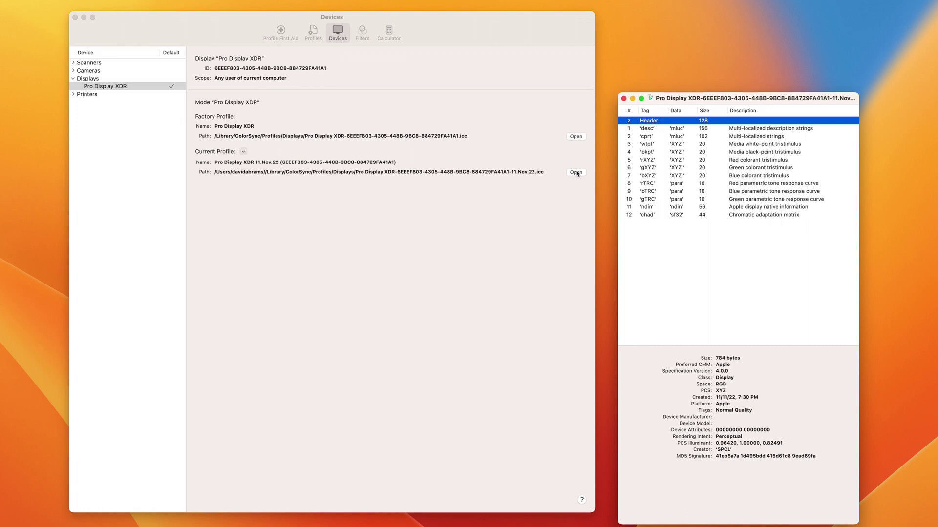
left_click(699, 208)
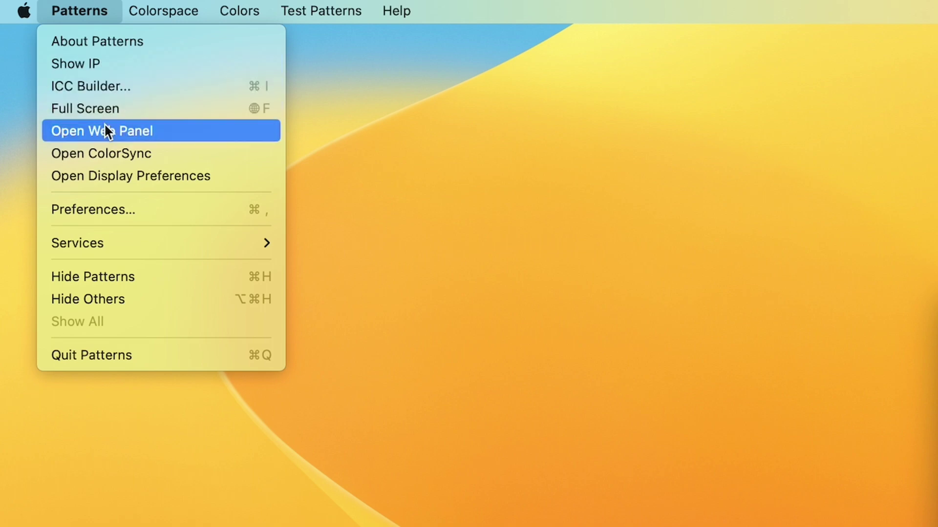
Choose Open Web Panel from the Patterns menu.
left_click(106, 176)
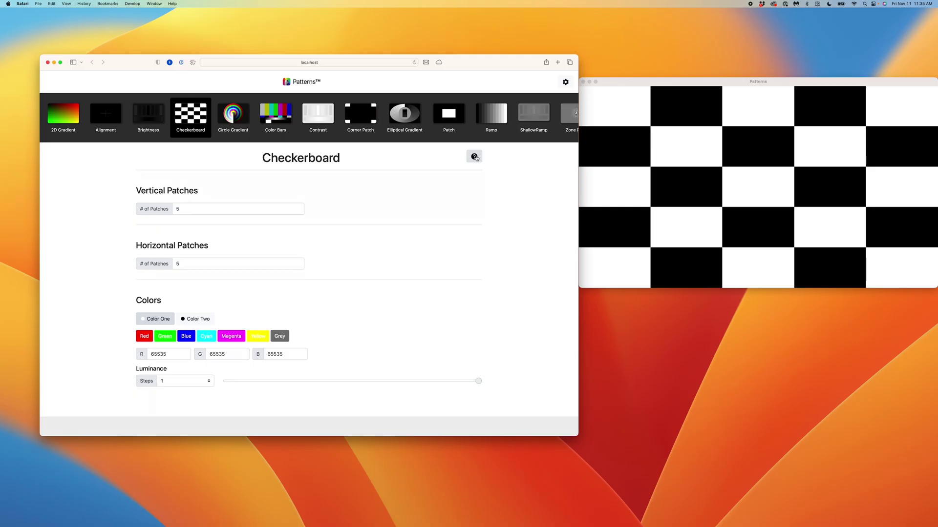
Read the Checkerboard pattern's info, then switch the output to the 11-step grey Ramp.
left_click(474, 157)
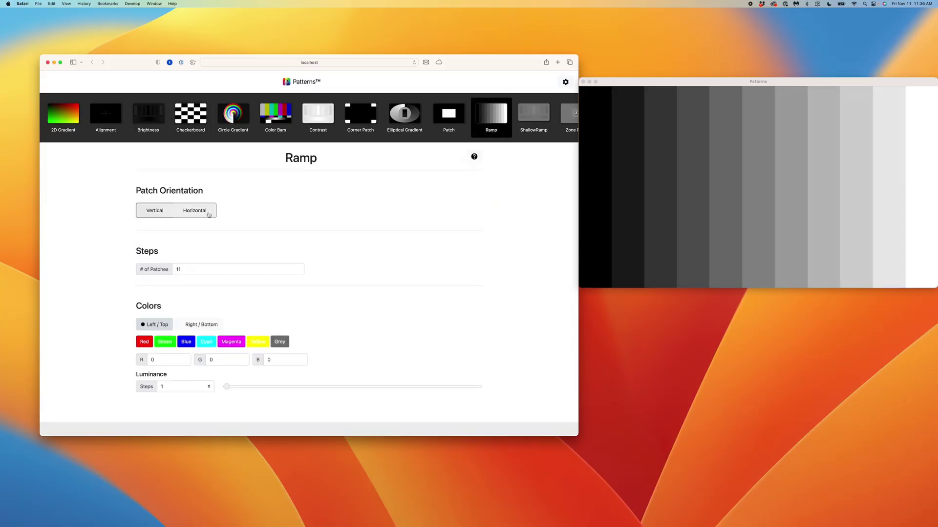
left_click(204, 214)
Return the ramp to vertical bars and change it to 21 patches.
left_click(163, 215)
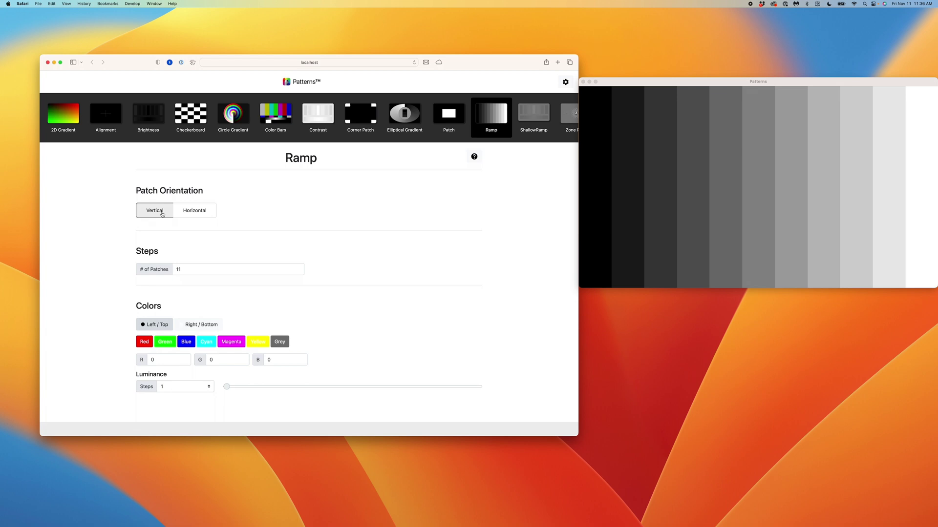
left_click(199, 273)
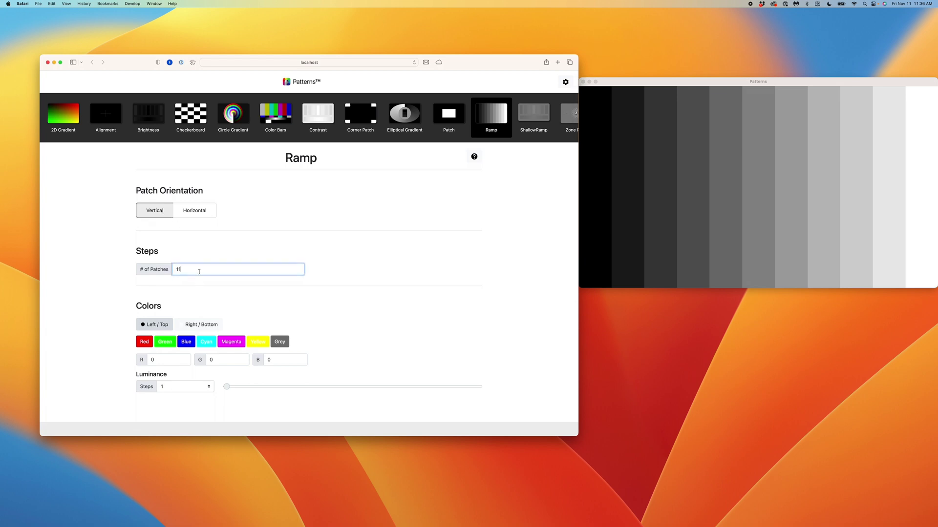
key("BackSpace")
type("21")
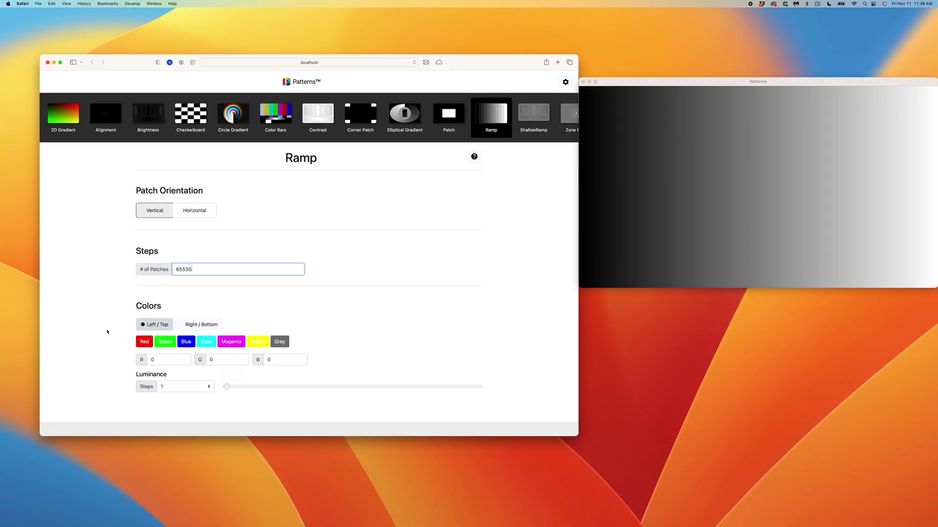
left_click(162, 327)
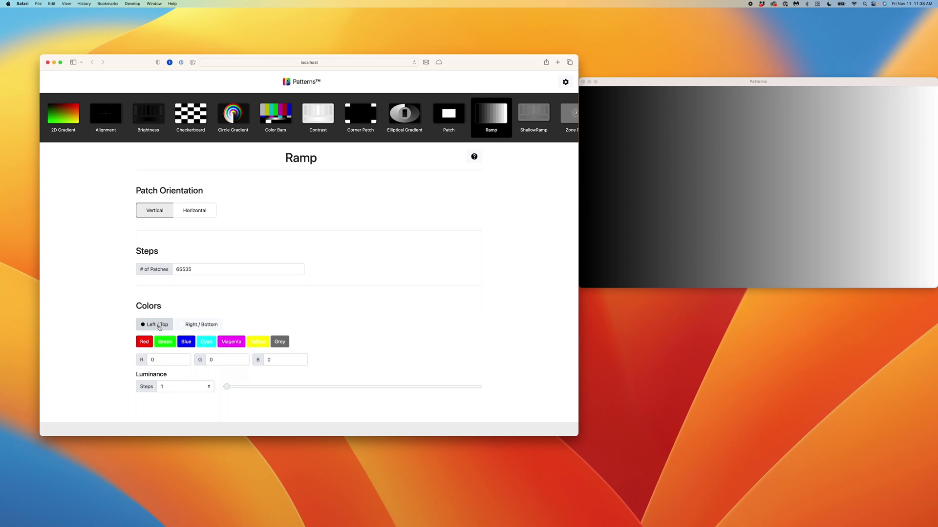
Make the ramp's left end a darkened blue and its right end pure blue.
left_click(186, 341)
left_click_drag(479, 387, 221, 386)
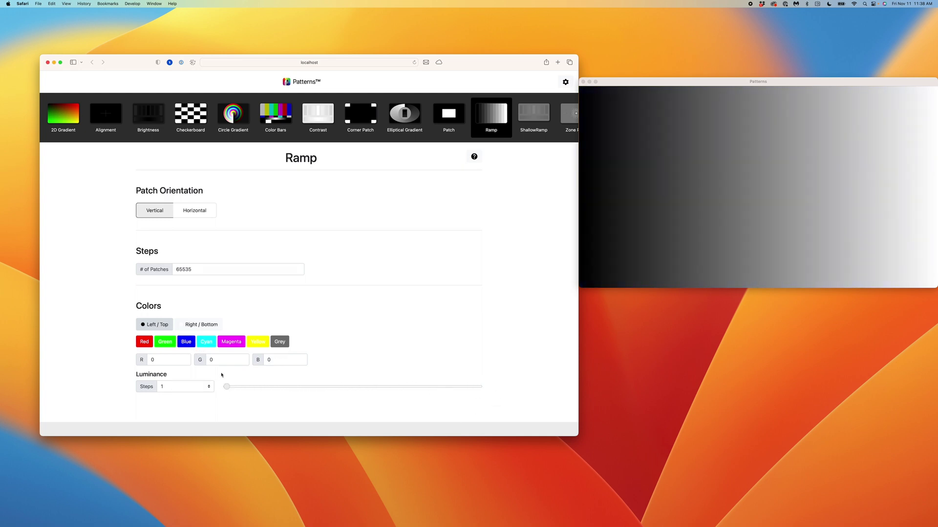
left_click(212, 327)
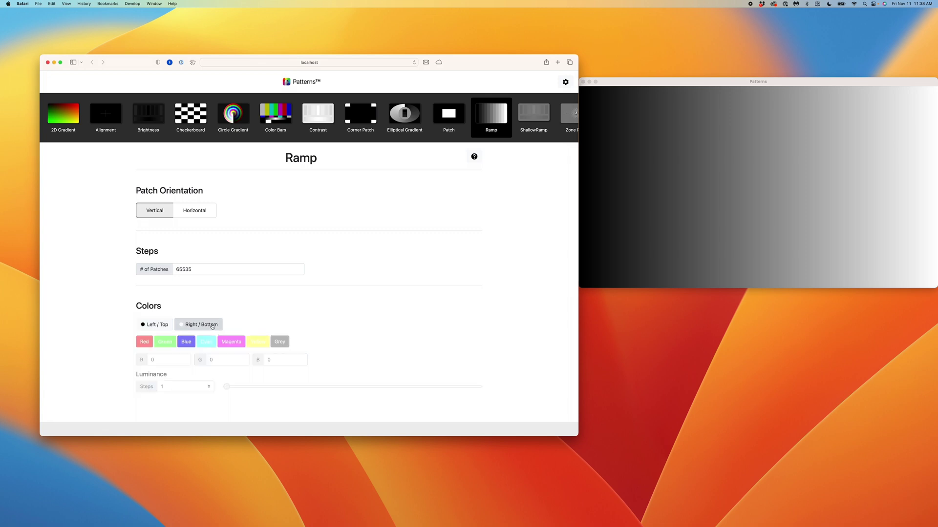
left_click(186, 341)
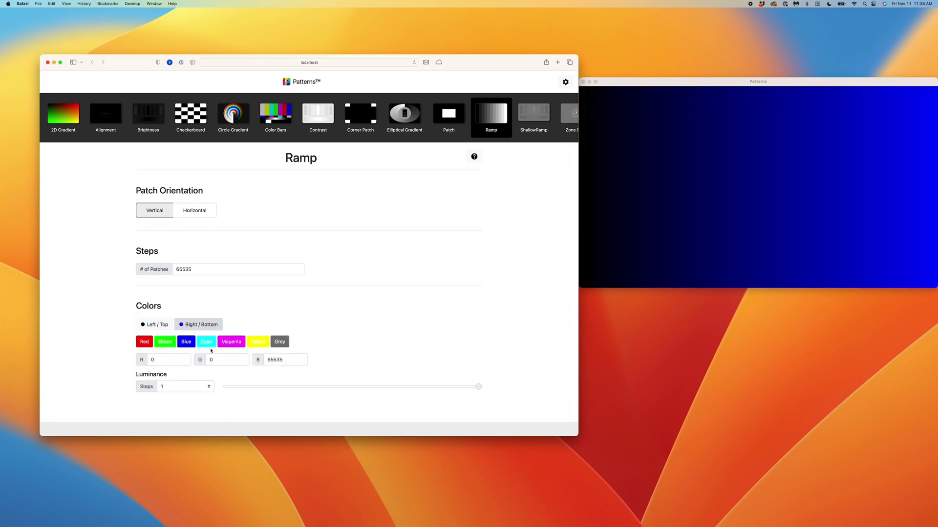
left_click(480, 388)
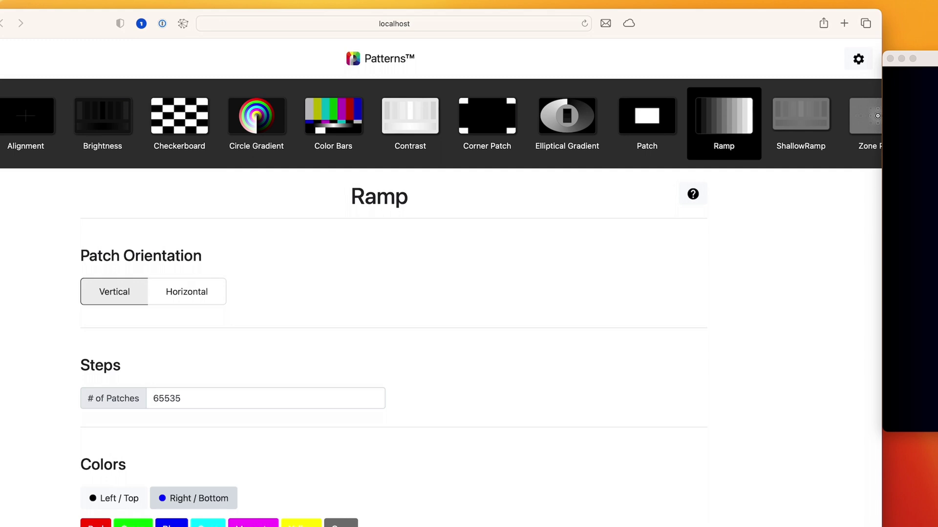
Switch the output bit depth to 12 Bit and close the settings.
left_click(565, 82)
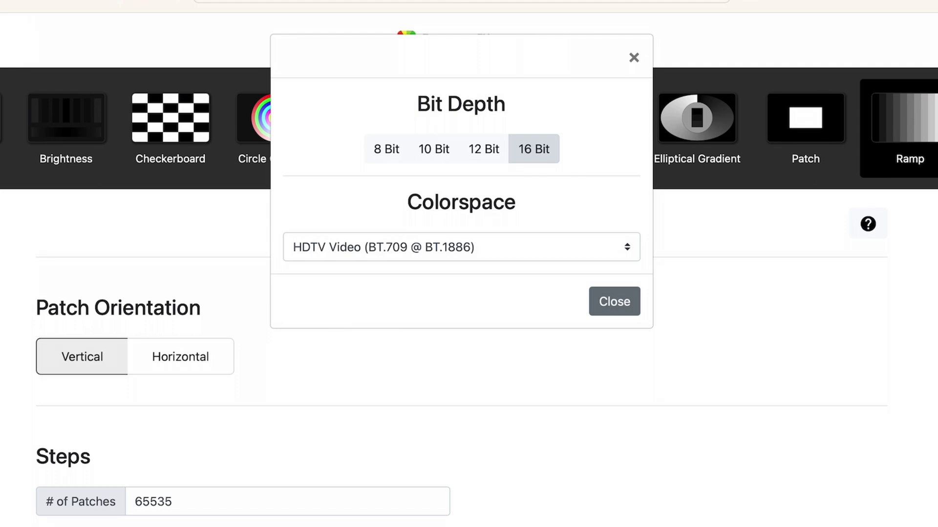
left_click(484, 150)
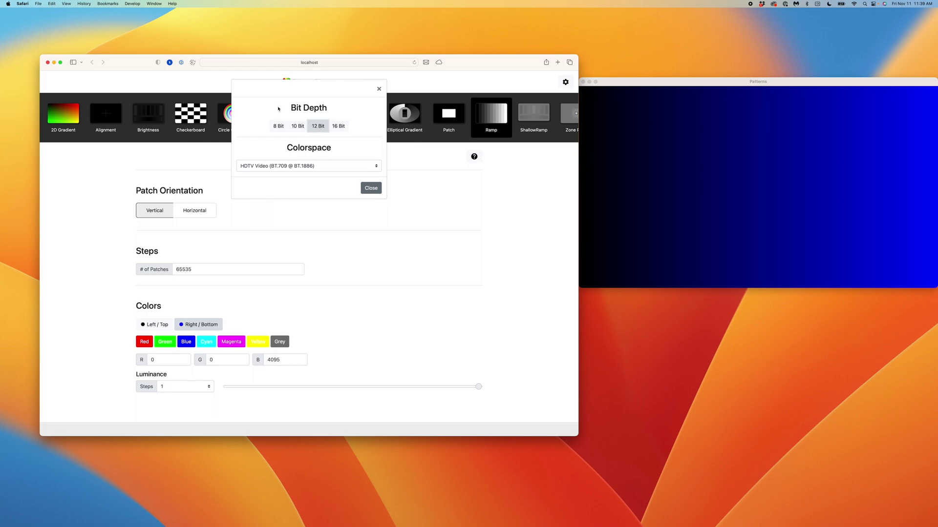
left_click(434, 194)
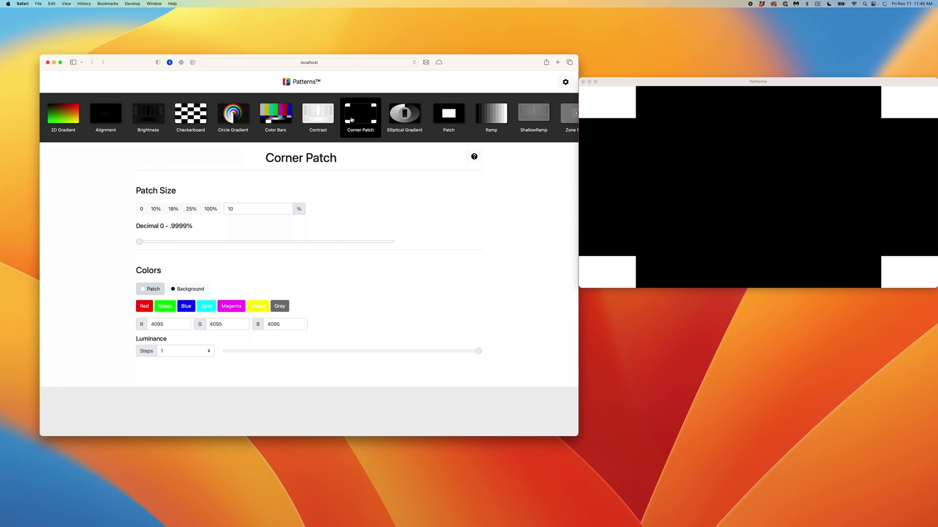
Set the Corner Patch size to the 0 preset so the patches disappear.
left_click(142, 210)
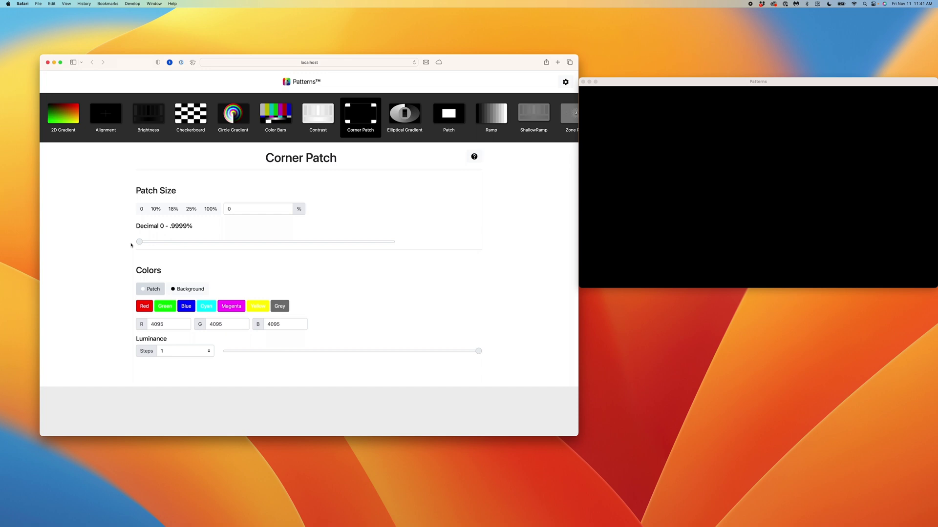
Show a size-50 centred Patch on a blue background with adjusted luminance.
left_click(448, 116)
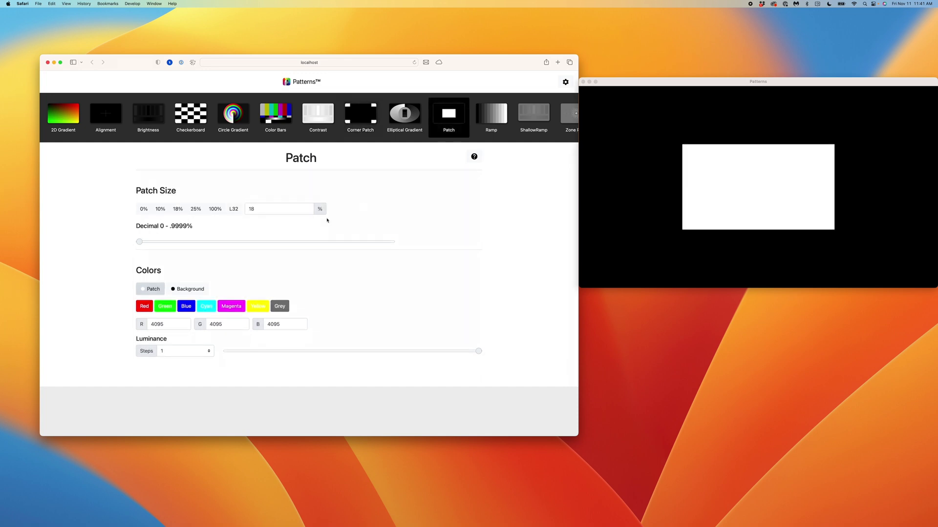
type("50")
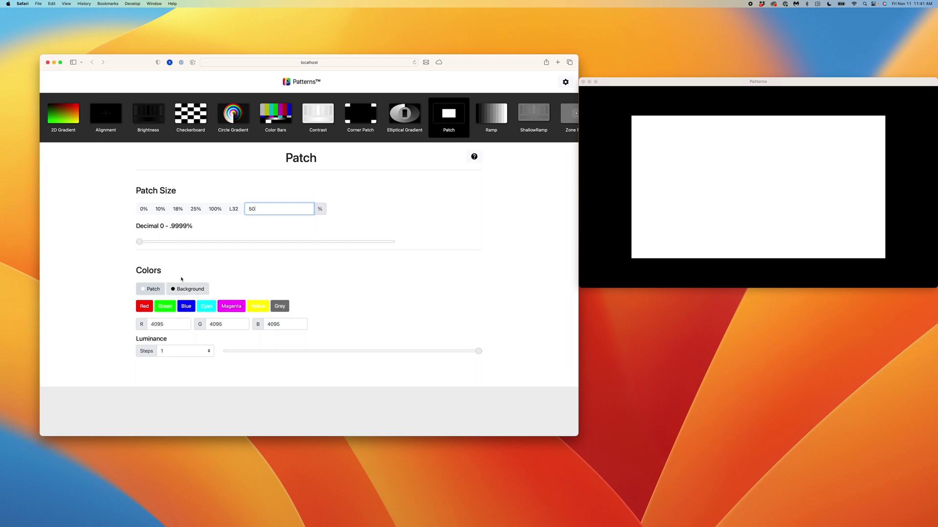
left_click(200, 292)
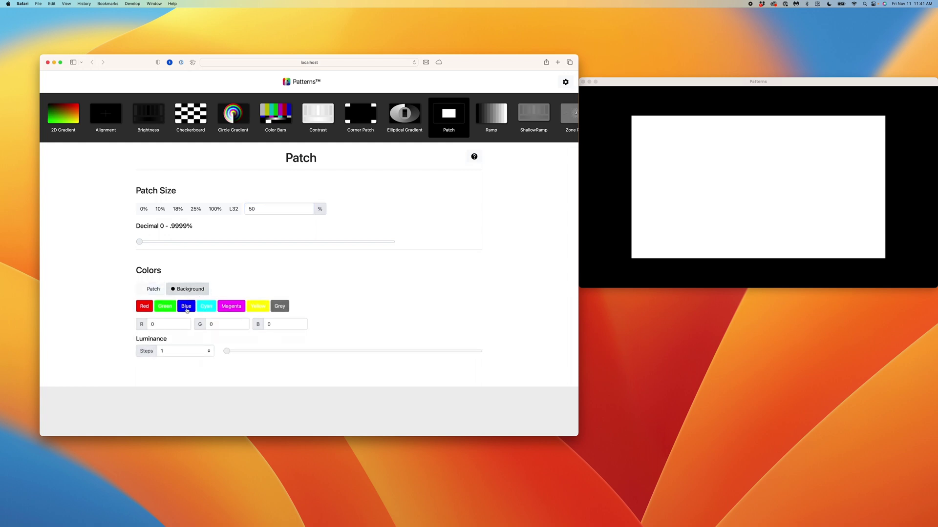
left_click(186, 306)
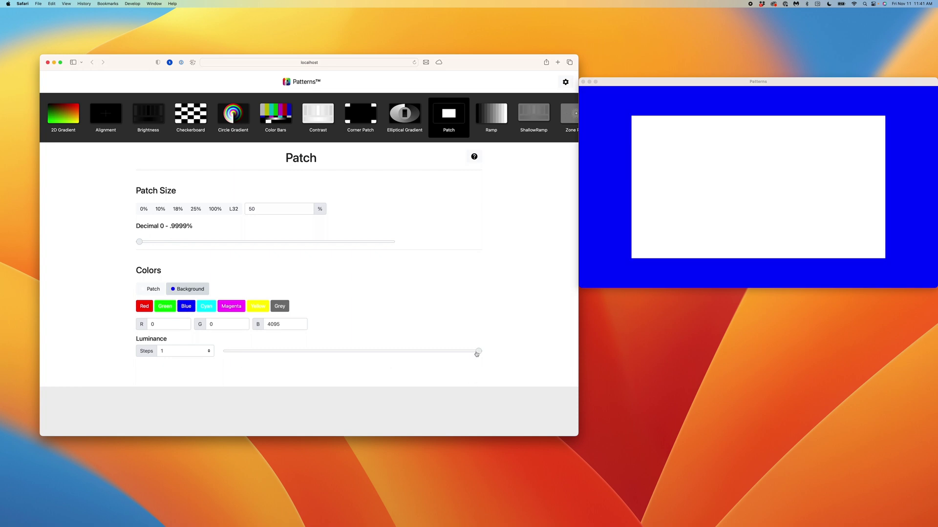
left_click_drag(478, 352, 298, 354)
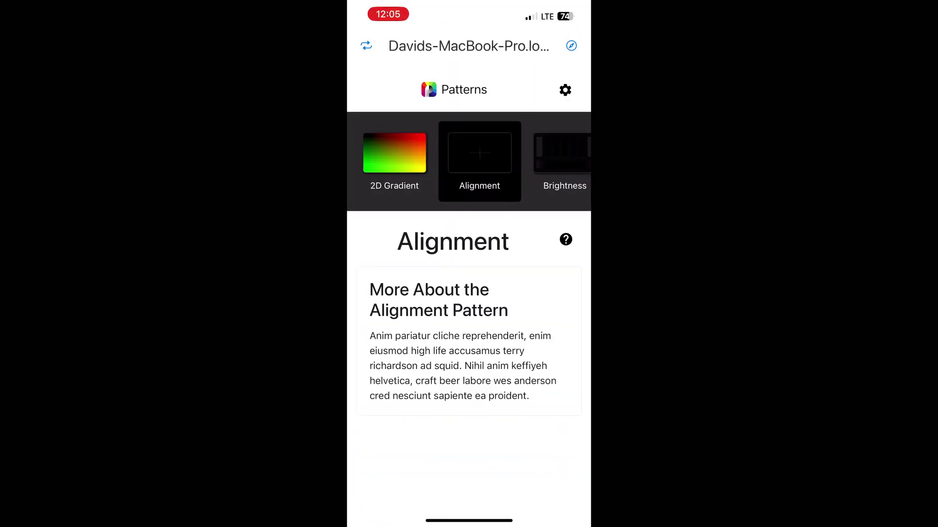
Select the Patch pattern in Patterns Remote and scroll to its Colors section showing grey 477.
scroll(469, 161, "right", 5)
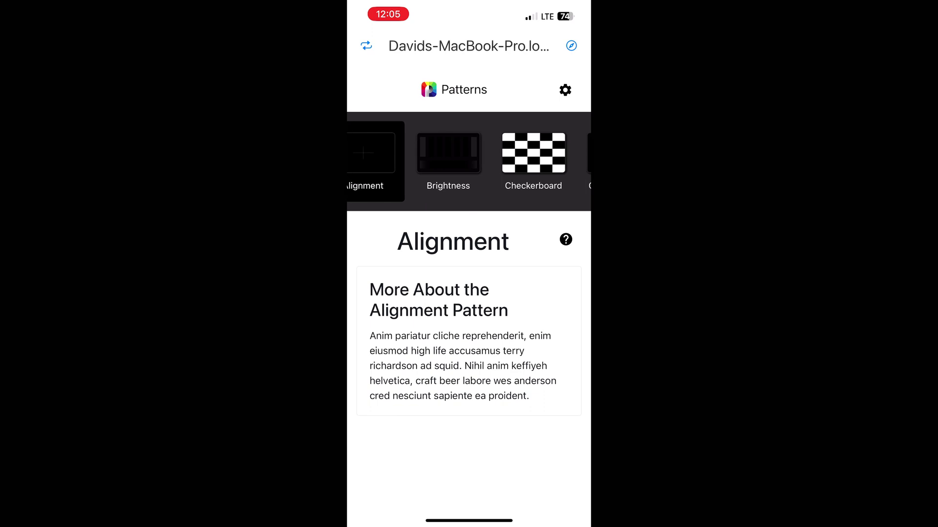
scroll(469, 161, "right", 5)
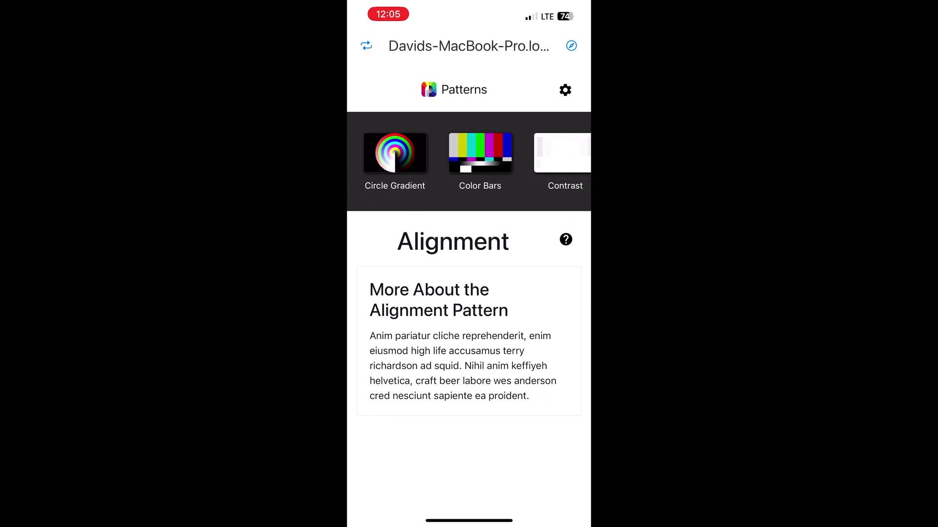
scroll(469, 161, "right", 3)
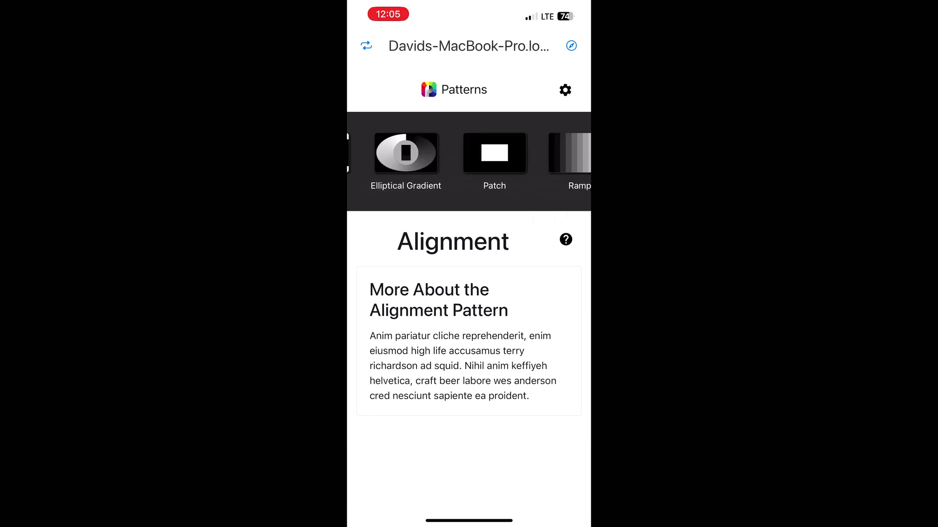
left_click(494, 153)
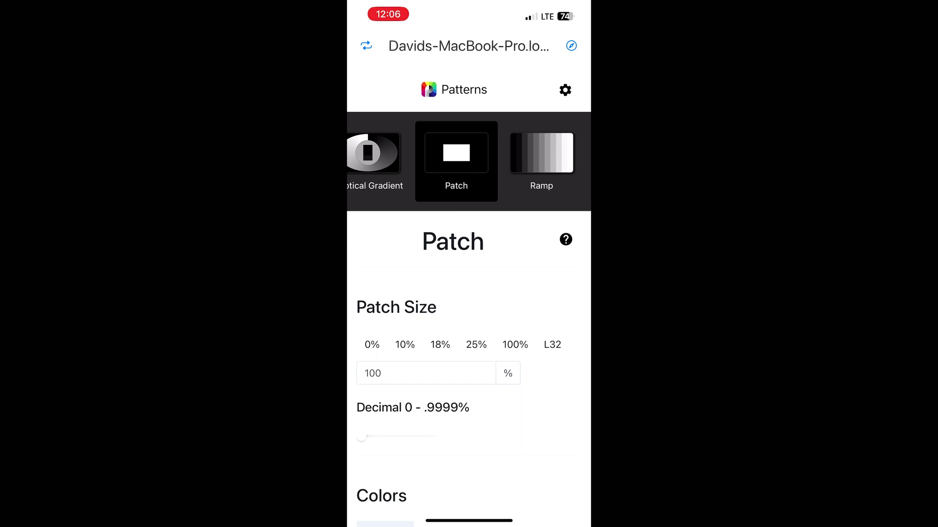
scroll(469, 293, "down", 6)
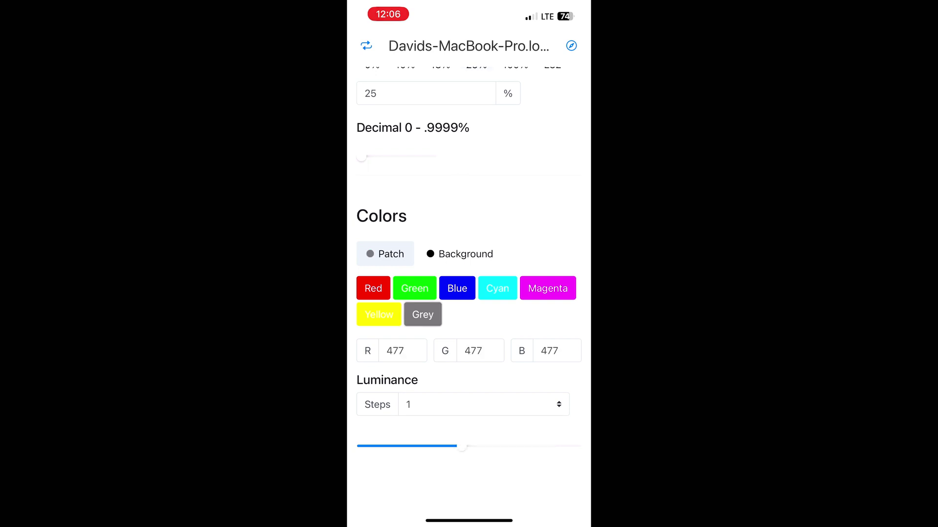
scroll(469, 293, "down", 1)
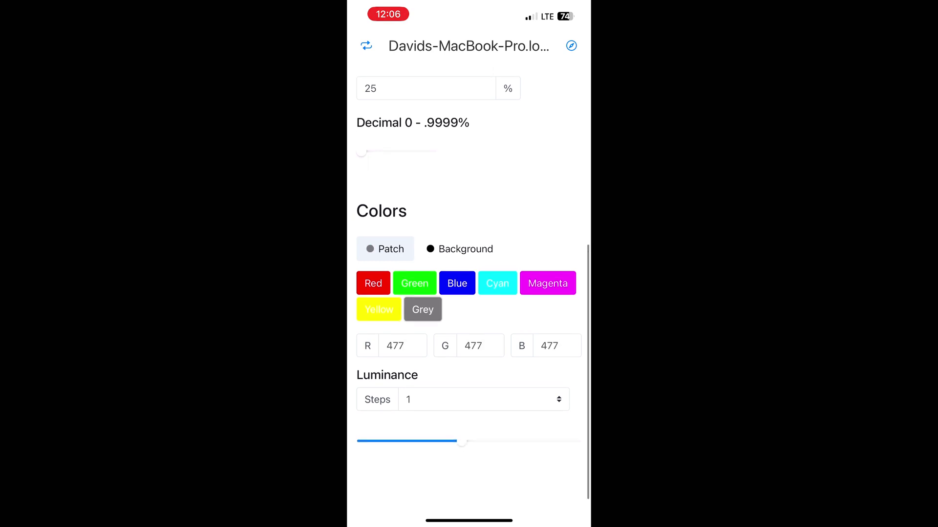